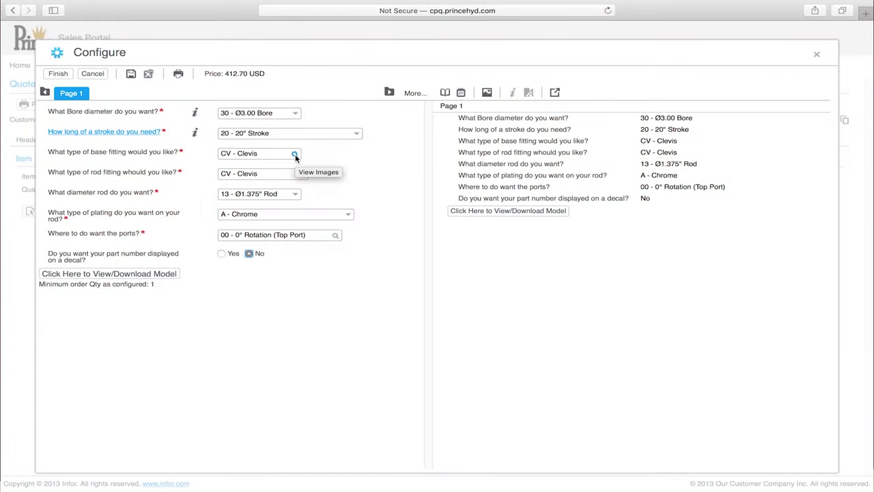
# Look through the fitting, rod and port option lists without changing them, then orbit the 3D cylinder.
pyautogui.click(294, 153)
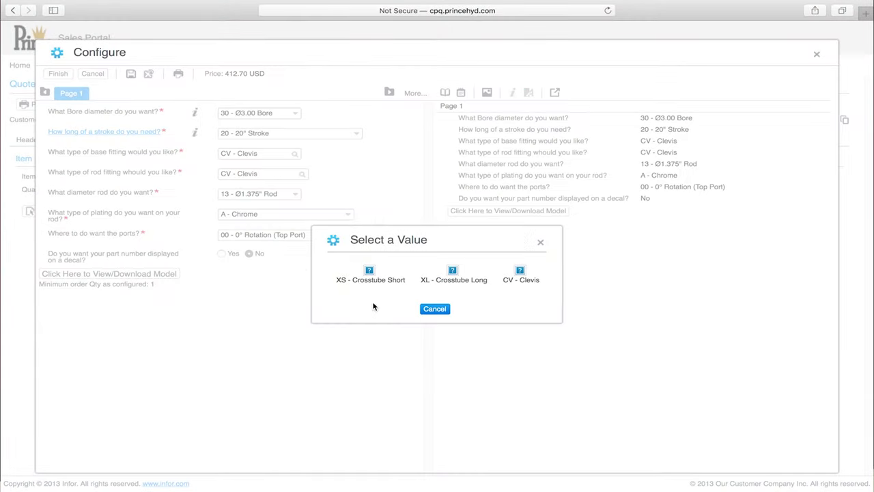
pyautogui.click(434, 309)
pyautogui.click(302, 173)
pyautogui.press('Escape')
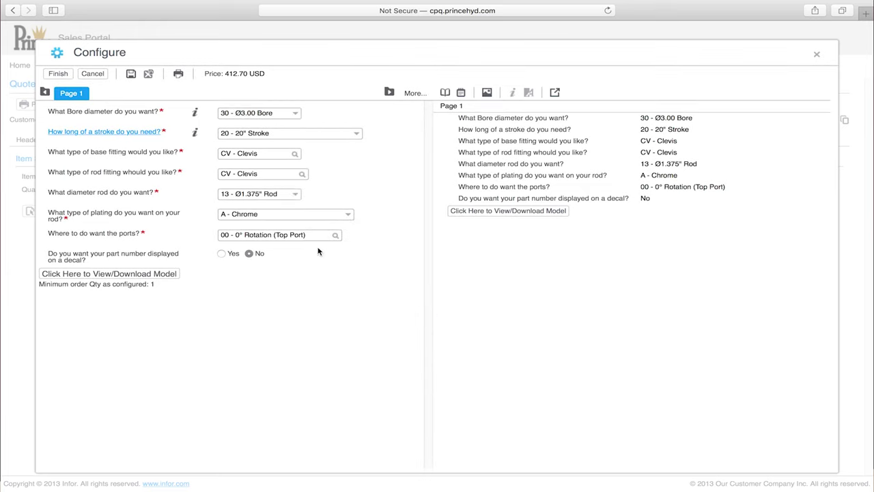
pyautogui.click(295, 193)
pyautogui.click(348, 214)
pyautogui.click(335, 235)
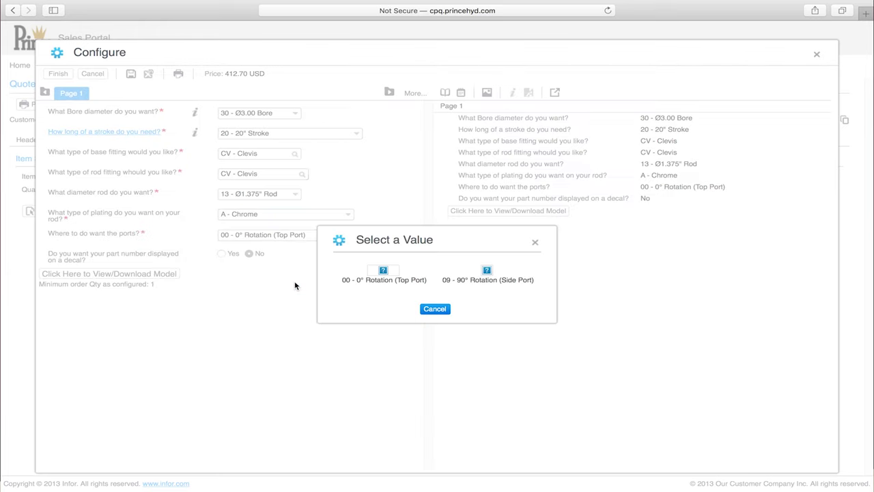
pyautogui.click(434, 309)
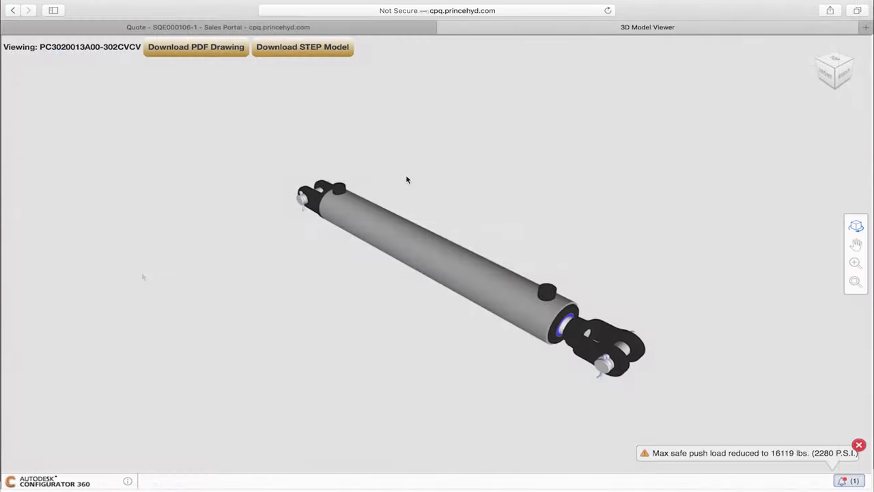
pyautogui.moveTo(406, 180); pyautogui.dragTo(380, 148)
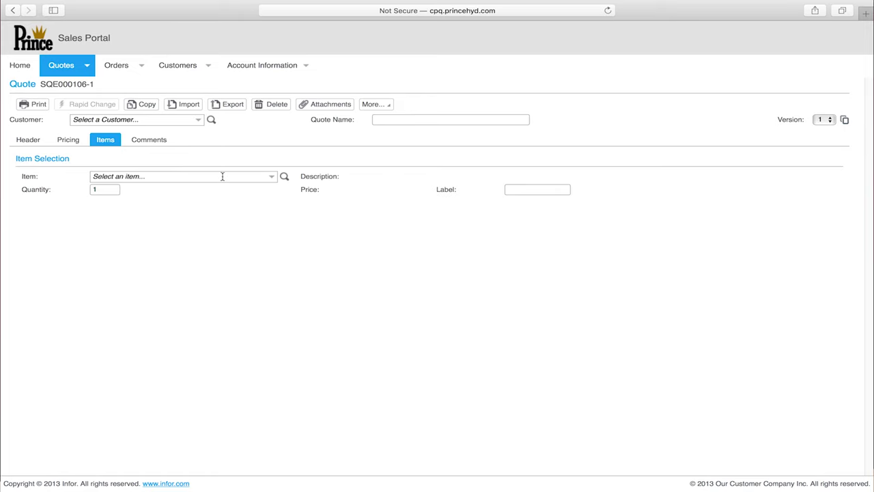
# Select Magnum Cylinder as the quote item and start its configuration.
pyautogui.click(271, 176)
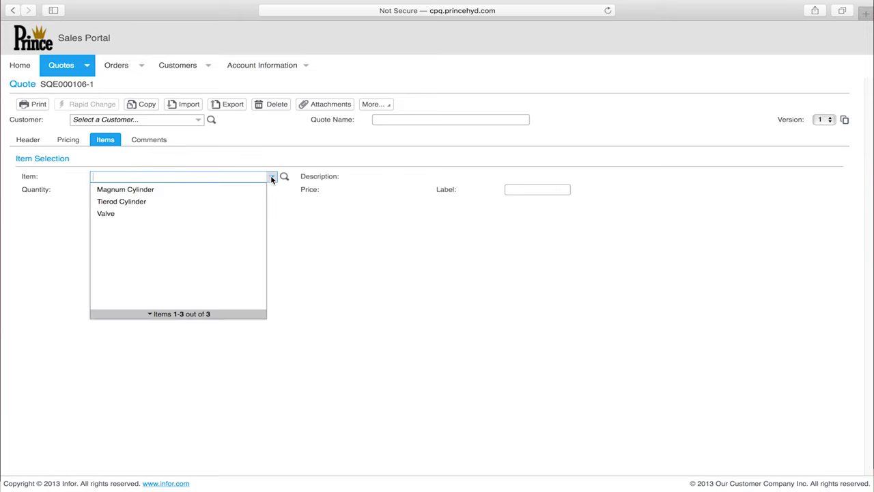
pyautogui.click(195, 191)
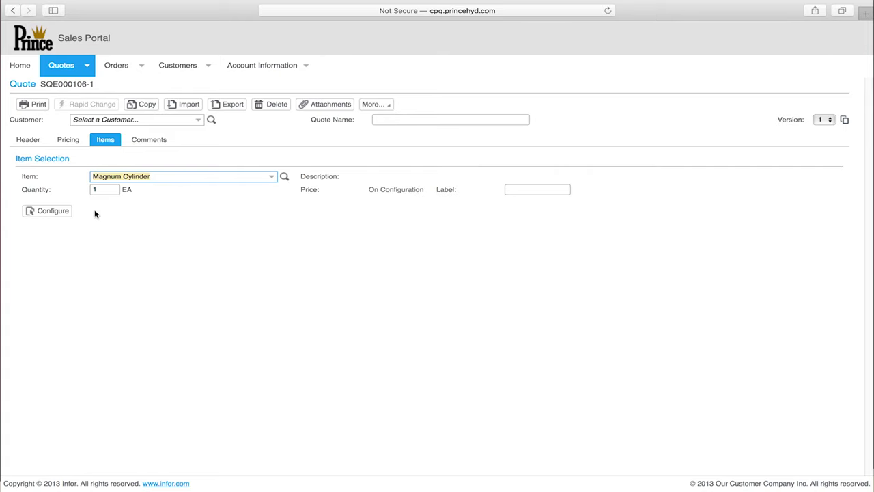
pyautogui.click(47, 212)
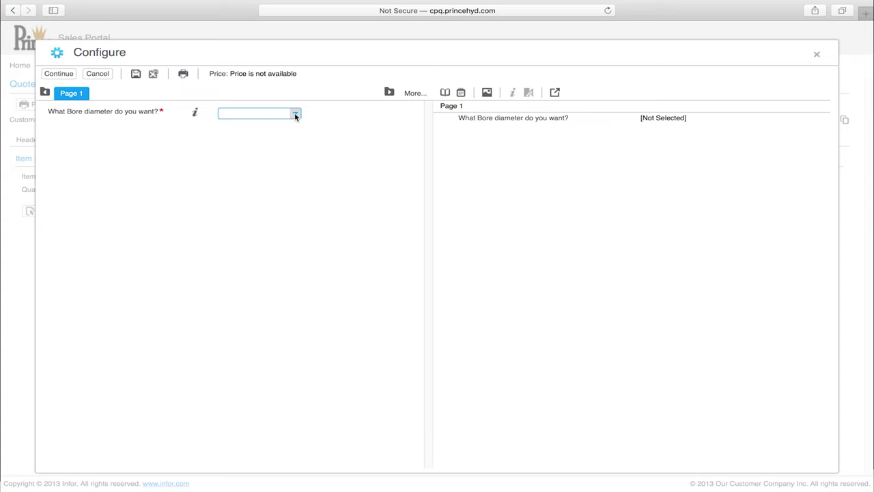
# Give the Magnum Cylinder a 30 - Ø3.00 Bore and a 20 - 20" Stroke.
pyautogui.click(296, 115)
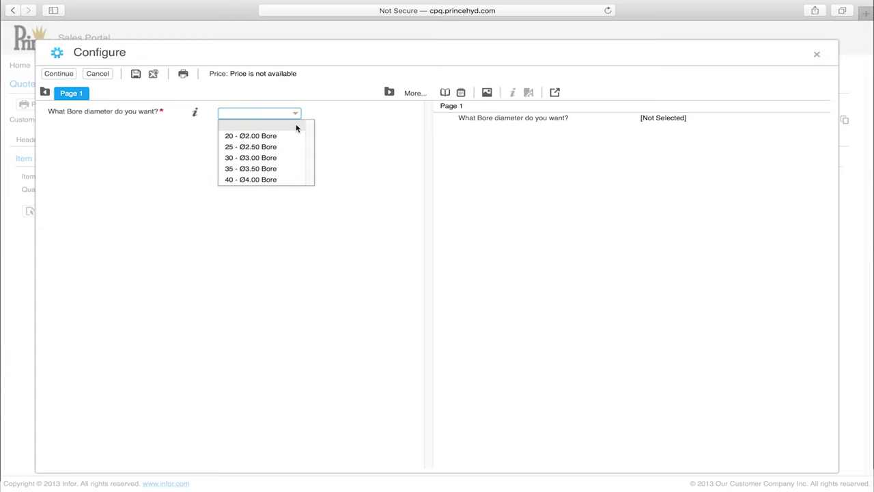
pyautogui.click(277, 158)
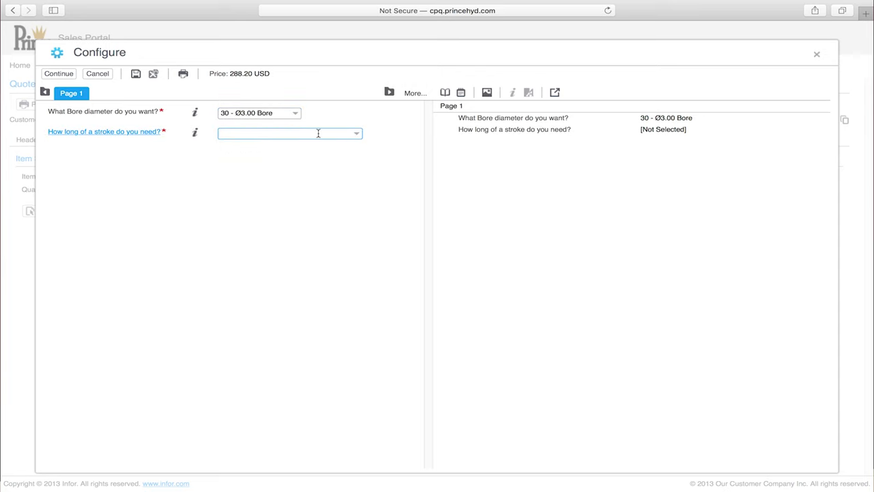
pyautogui.click(335, 132)
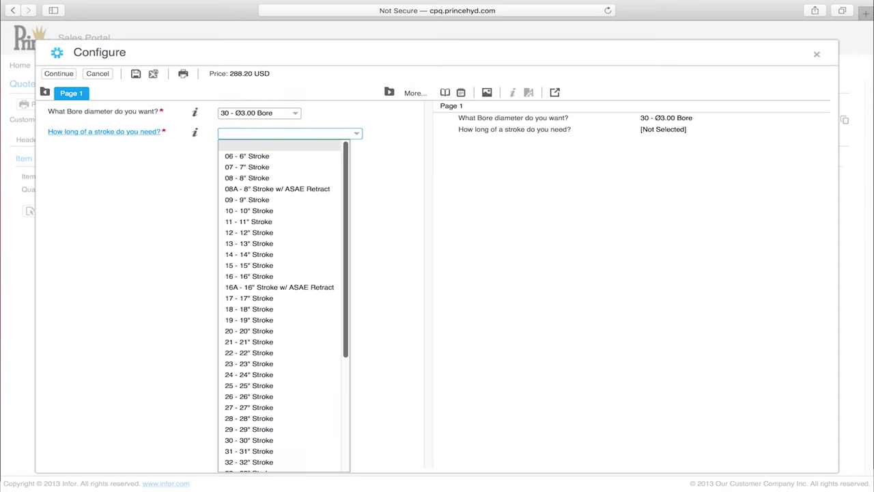
pyautogui.press('Down')
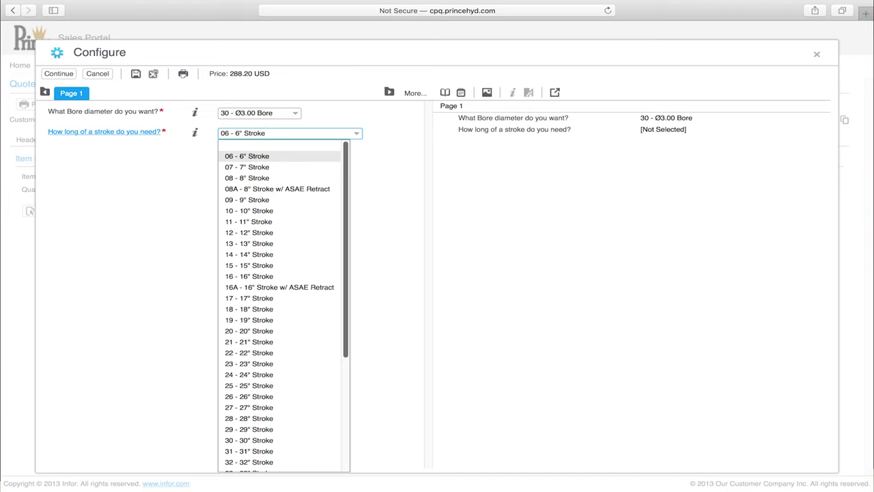
pyautogui.press('Down')
pyautogui.press('Down')
pyautogui.press('Down')
pyautogui.press('Down')
pyautogui.press('Down')
pyautogui.press('Down')
pyautogui.press('Down')
pyautogui.press('Down')
pyautogui.press('Down')
pyautogui.press('Down')
pyautogui.press('Down')
pyautogui.press('Down')
pyautogui.press('Down')
pyautogui.press('Down')
pyautogui.press('Down')
pyautogui.press('Down')
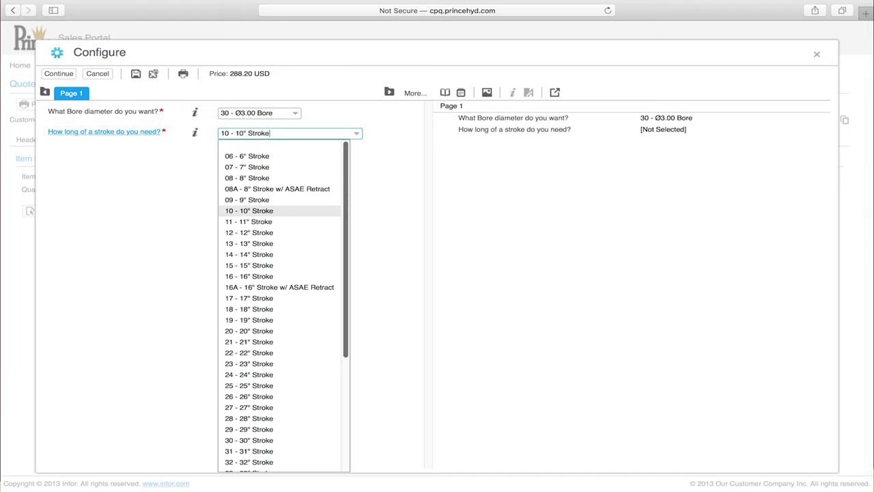
pyautogui.press('Down')
pyautogui.press('Down')
pyautogui.press('Down')
pyautogui.press('Down')
pyautogui.press('Down')
pyautogui.press('Down')
pyautogui.press('Down')
pyautogui.press('Down')
pyautogui.press('Down')
pyautogui.press('Down')
pyautogui.press('Down')
pyautogui.press('Down')
pyautogui.press('Down')
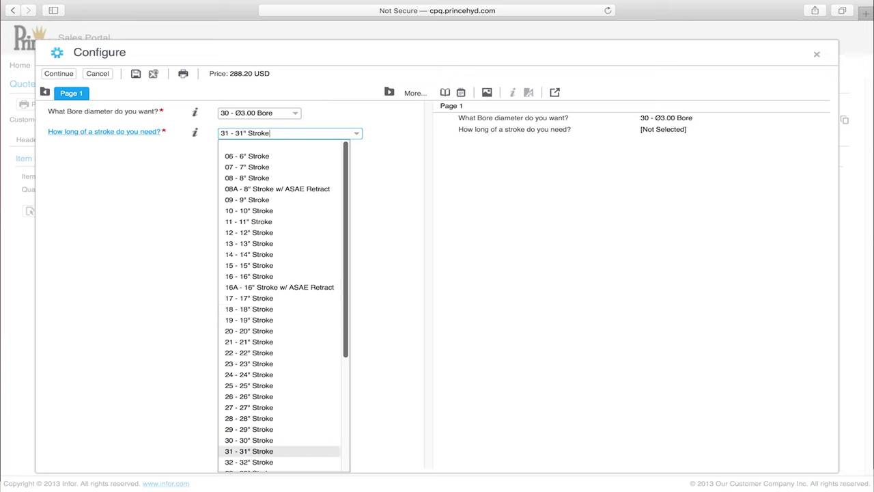
pyautogui.press('Down')
pyautogui.press('Down')
pyautogui.press('Down')
pyautogui.press('Down')
pyautogui.press('Down')
pyautogui.press('Down')
pyautogui.press('Down')
pyautogui.press('Down')
pyautogui.press('Down')
pyautogui.press('Down')
pyautogui.press('Down')
pyautogui.press('Down')
pyautogui.press('Down')
pyautogui.press('Down')
pyautogui.press('Down')
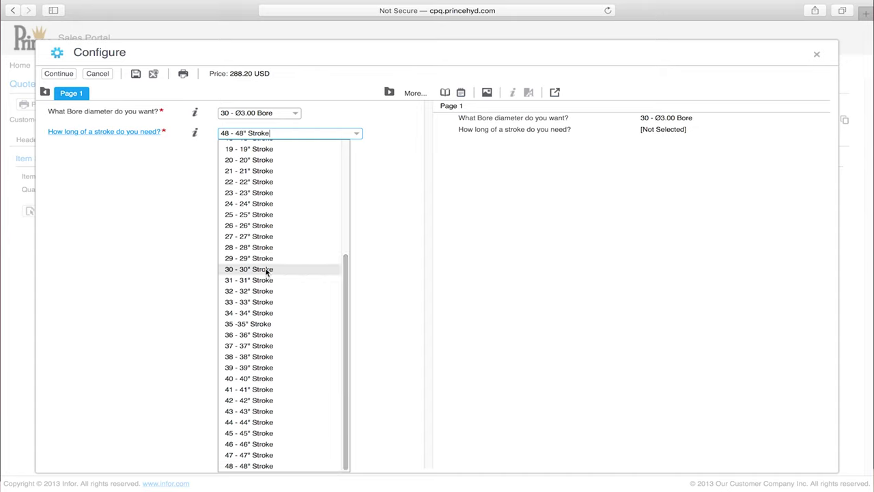
pyautogui.click(257, 162)
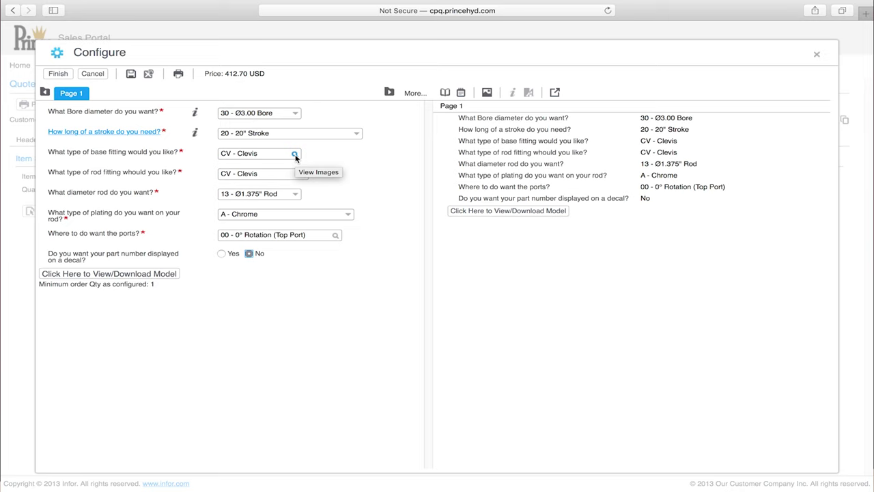
pyautogui.click(295, 154)
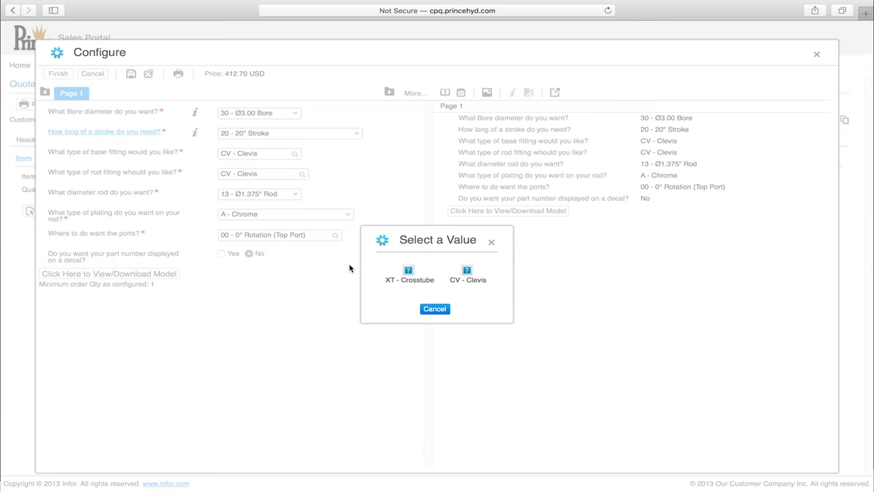
pyautogui.click(439, 308)
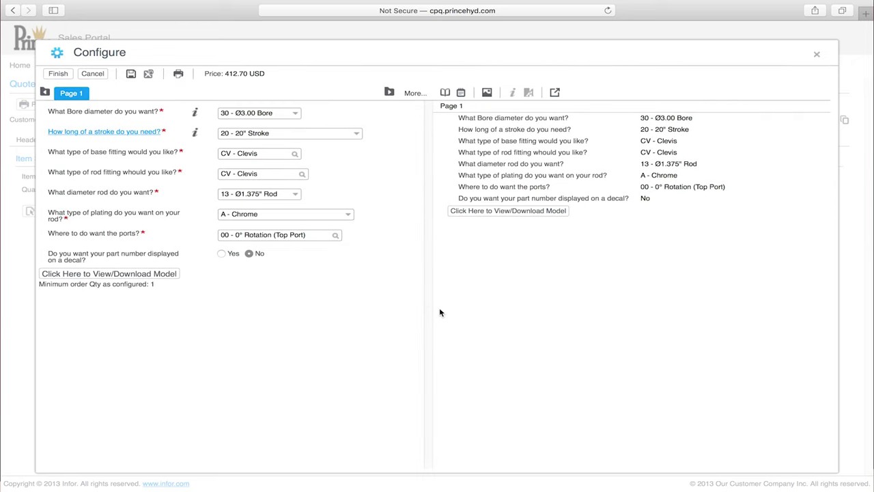
pyautogui.click(303, 174)
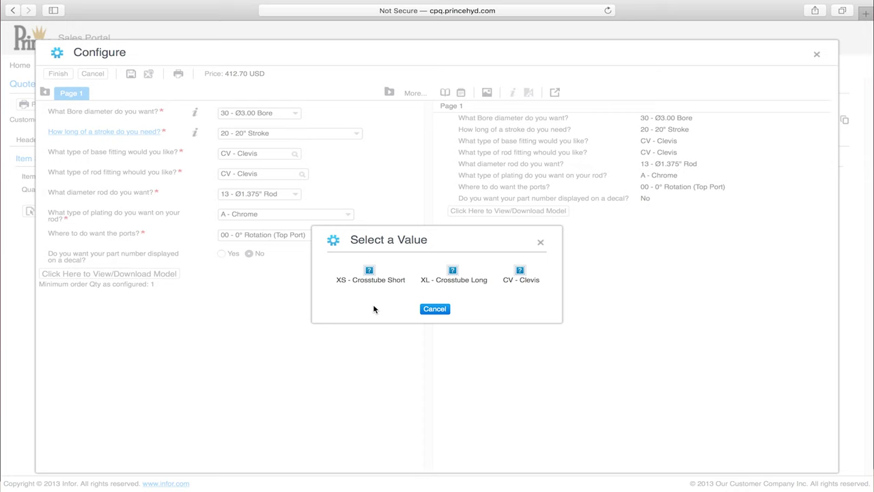
# Keep the 13 - Ø1.375" rod with A - Chrome plating, and preview the port rotation images.
pyautogui.click(435, 310)
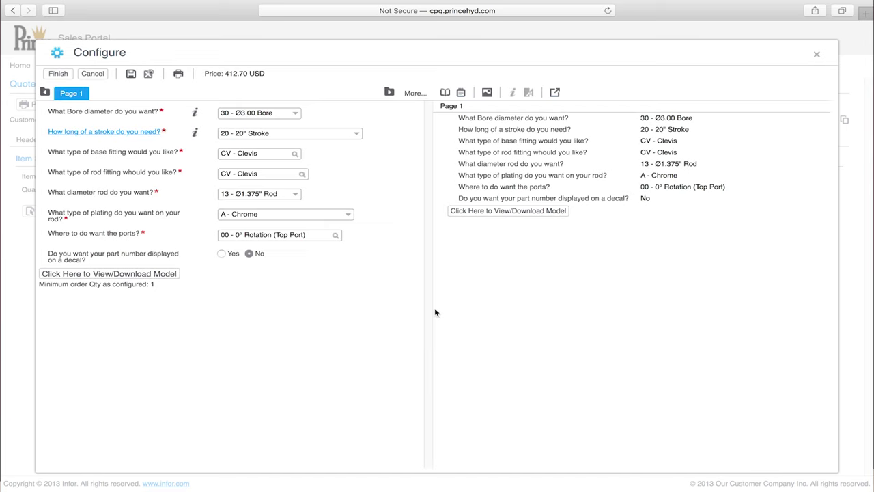
pyautogui.click(296, 195)
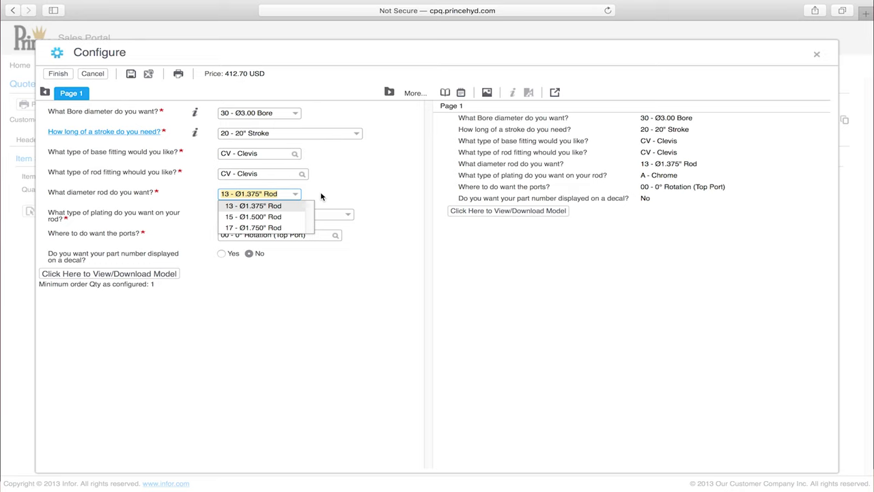
pyautogui.click(320, 196)
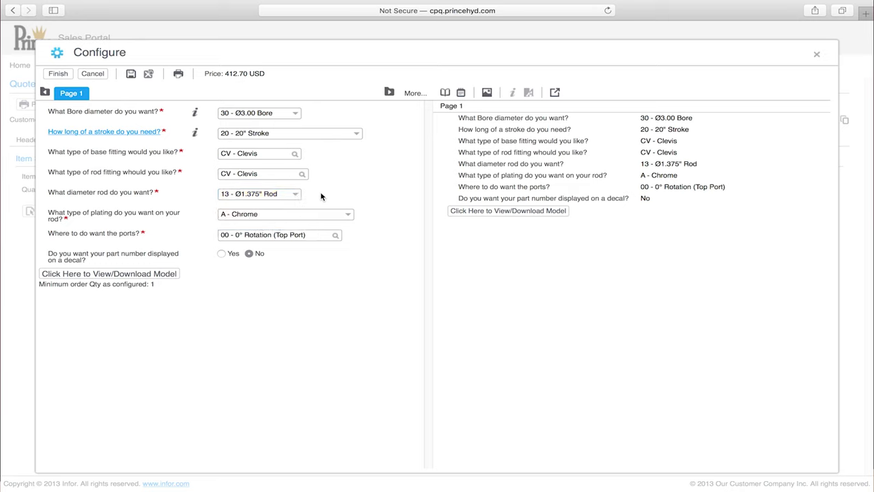
pyautogui.click(348, 215)
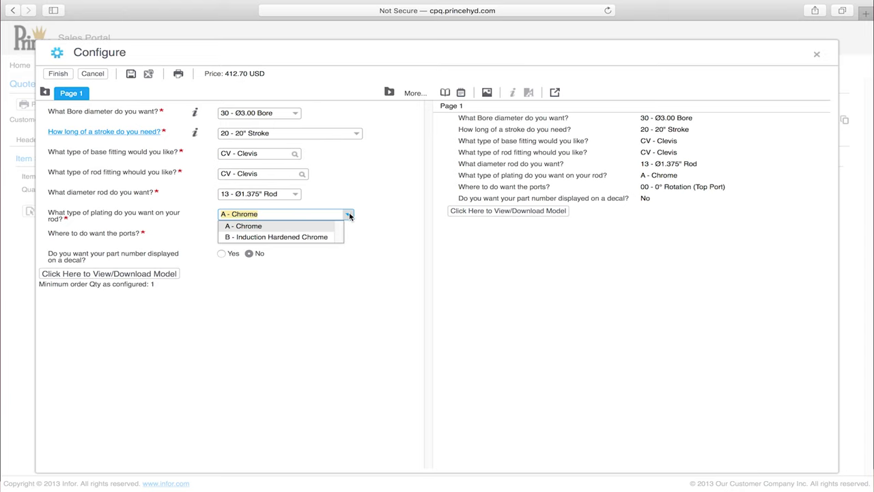
pyautogui.click(348, 215)
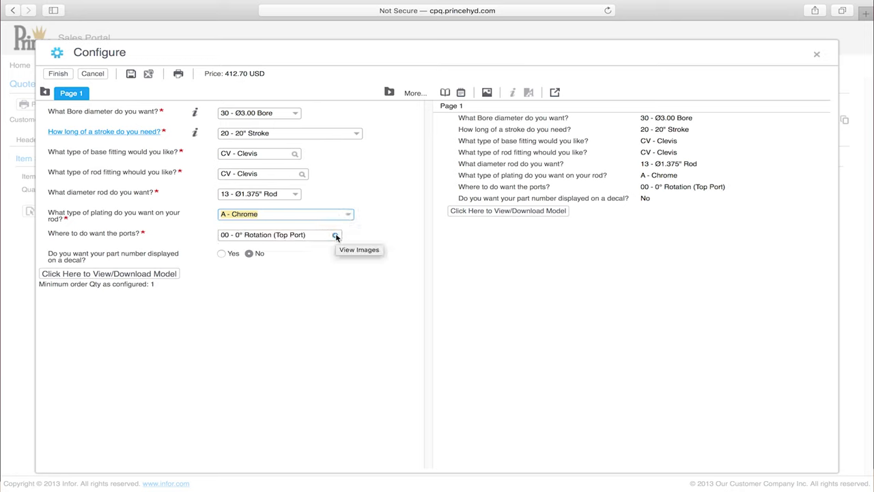
pyautogui.click(336, 236)
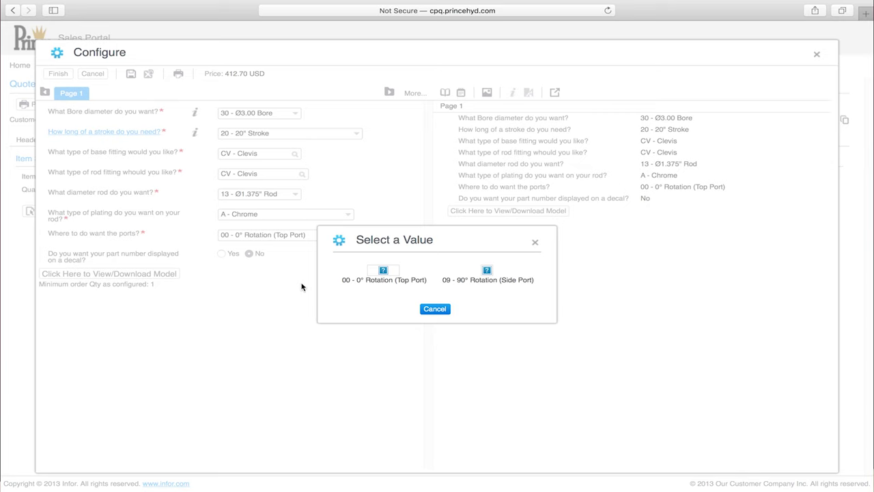
pyautogui.click(436, 311)
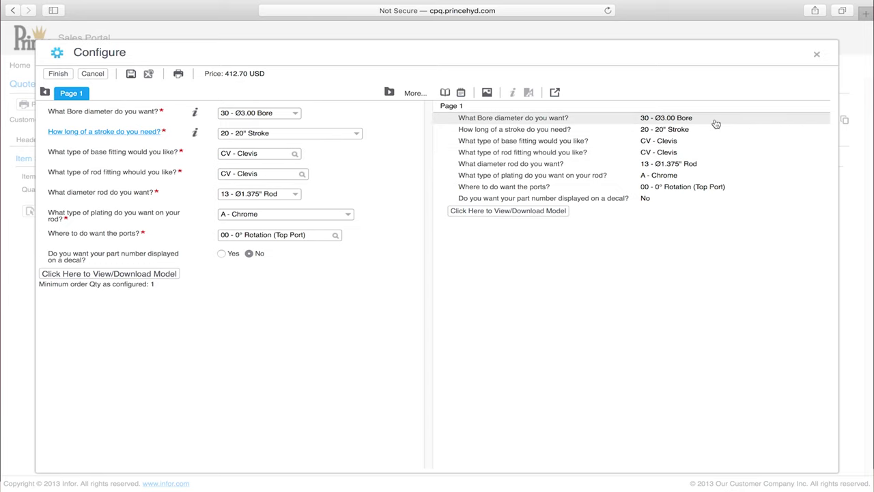
# Show the cylinder's pricing breakdown.
pyautogui.click(462, 93)
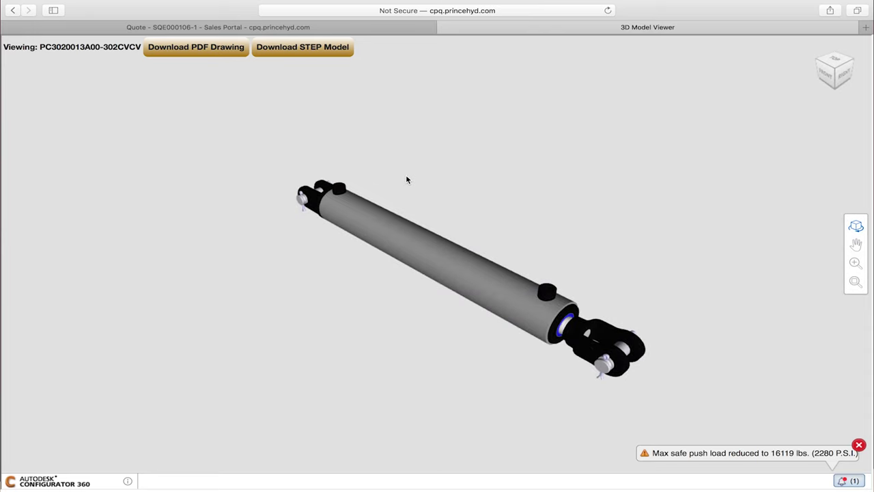
# Orbit the cylinder model to view it from two angles, then close the 3D viewer.
pyautogui.moveTo(404, 206)
pyautogui.mouseDown()
pyautogui.moveTo(341, 216)
pyautogui.moveTo(465, 136)
pyautogui.moveTo(448, 122)
pyautogui.moveTo(429, 199)
pyautogui.moveTo(422, 171)
pyautogui.moveTo(365, 247)
pyautogui.moveTo(422, 158)
pyautogui.moveTo(380, 146)
pyautogui.mouseUp()
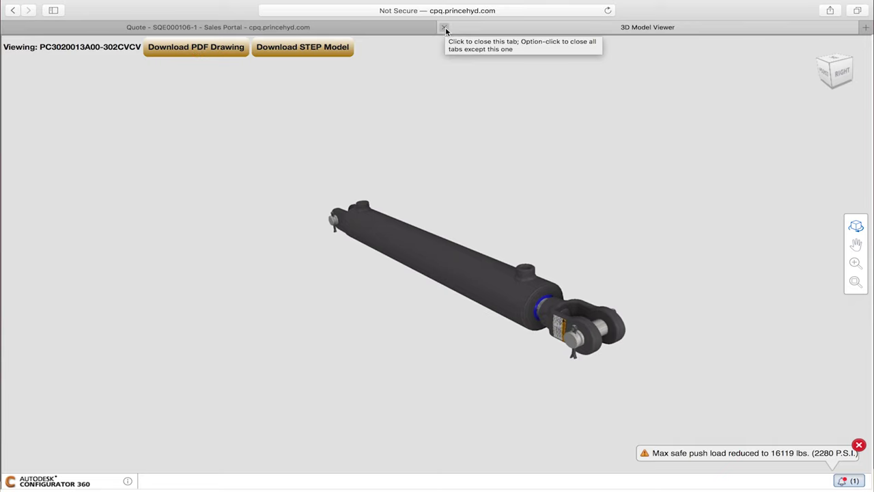
pyautogui.moveTo(433, 110); pyautogui.dragTo(383, 195)
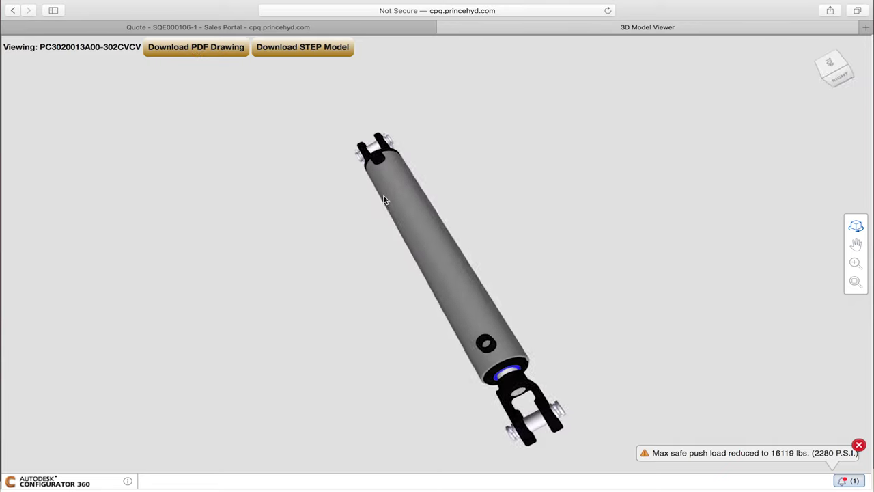
pyautogui.click(445, 27)
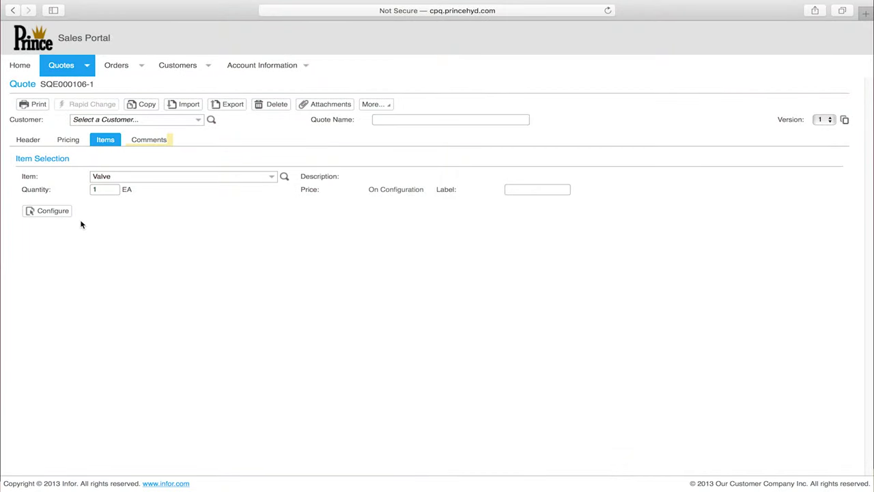
# Set the Valve item's valve type to Stack Valve Assembly.
pyautogui.click(49, 212)
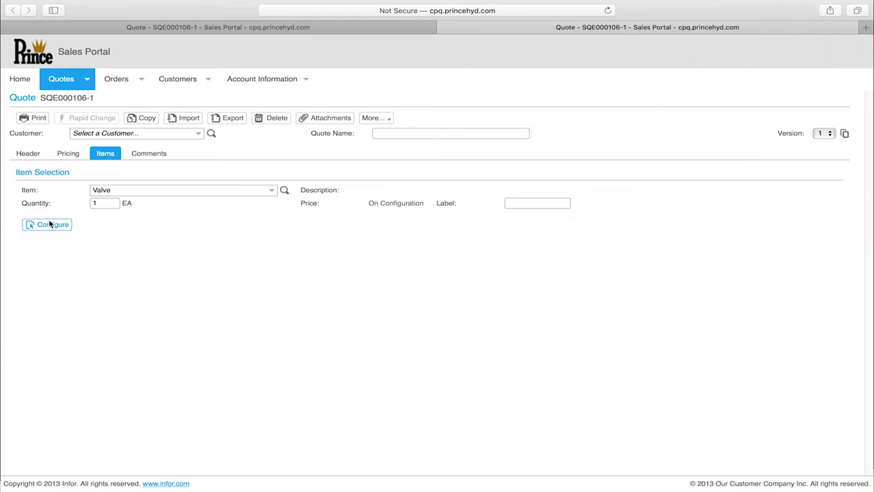
pyautogui.click(50, 230)
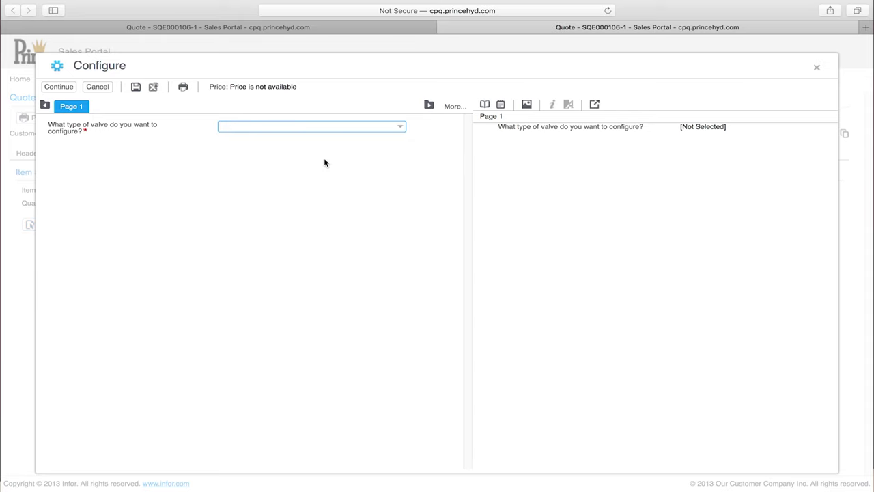
pyautogui.click(400, 128)
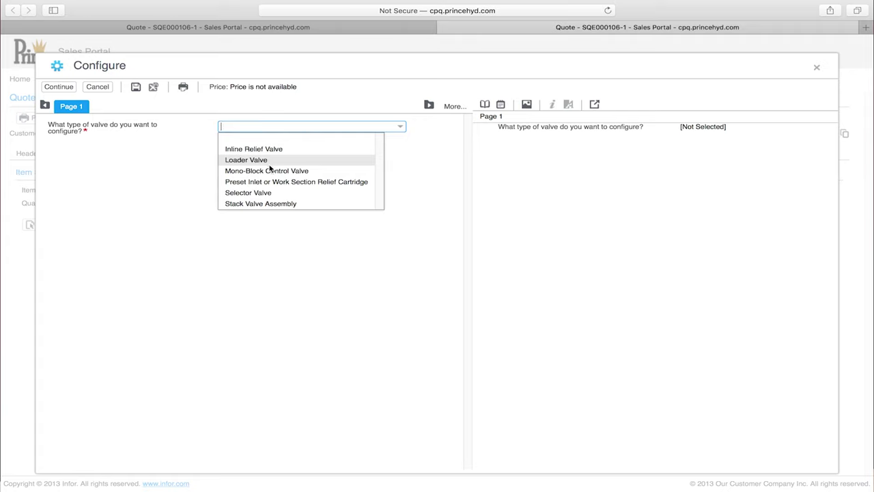
pyautogui.click(273, 204)
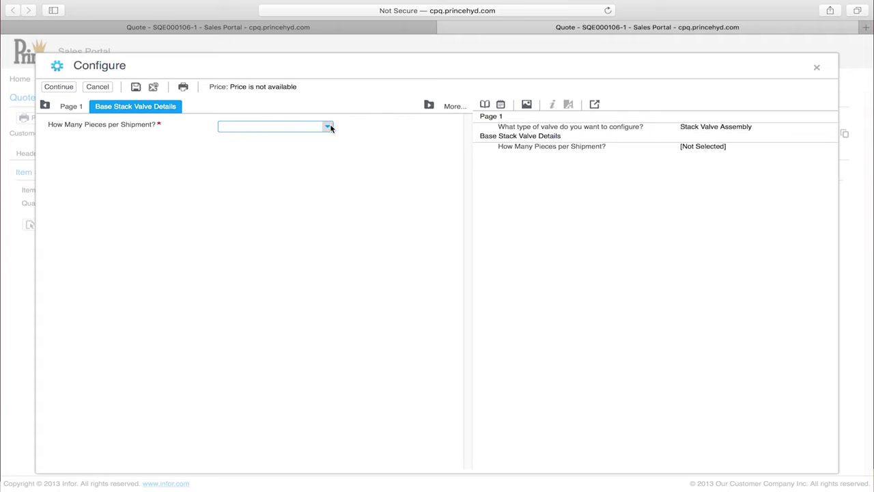
pyautogui.click(328, 127)
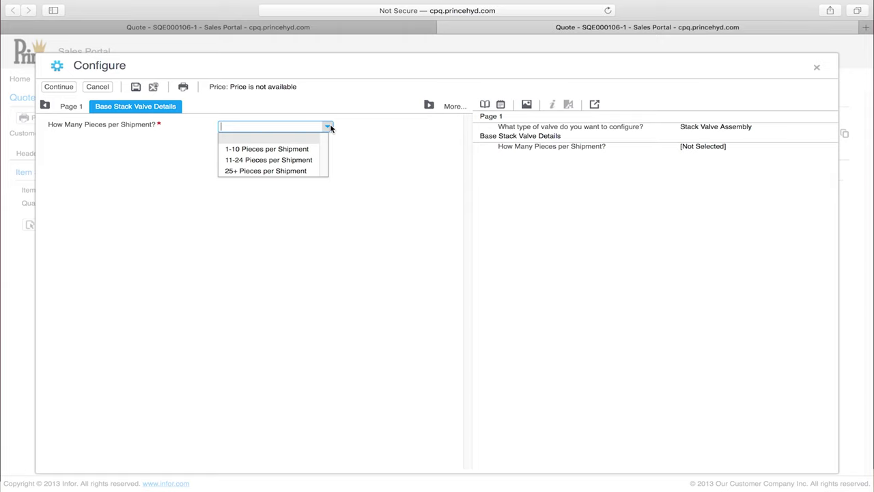
# Choose 1-10 pieces per shipment, 12 GPM, Not Proportional and GB - Paint Gloss Black.
pyautogui.click(296, 150)
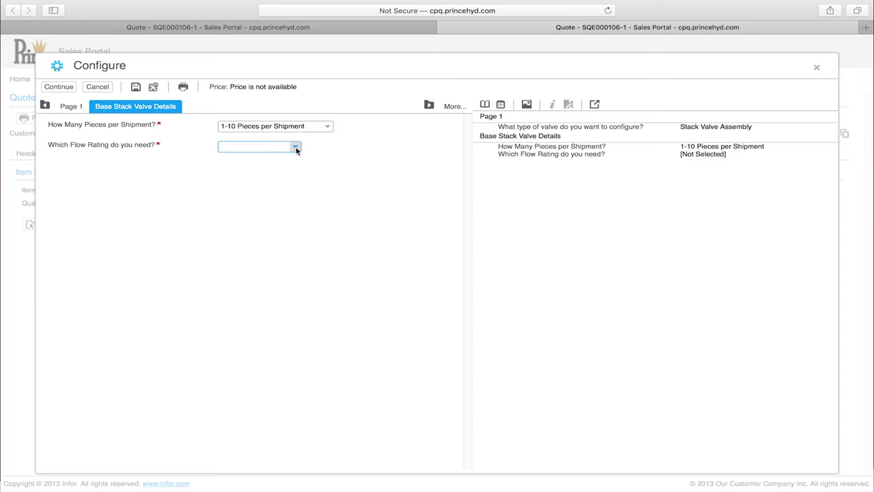
pyautogui.click(296, 148)
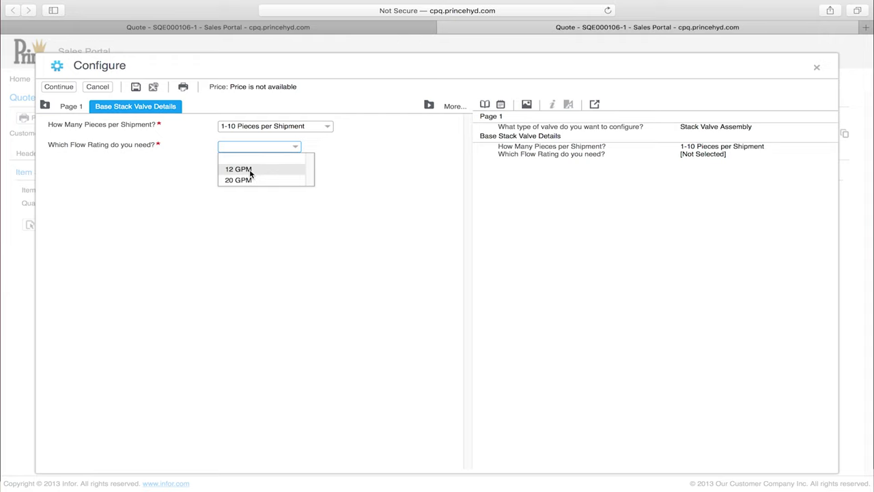
pyautogui.click(249, 171)
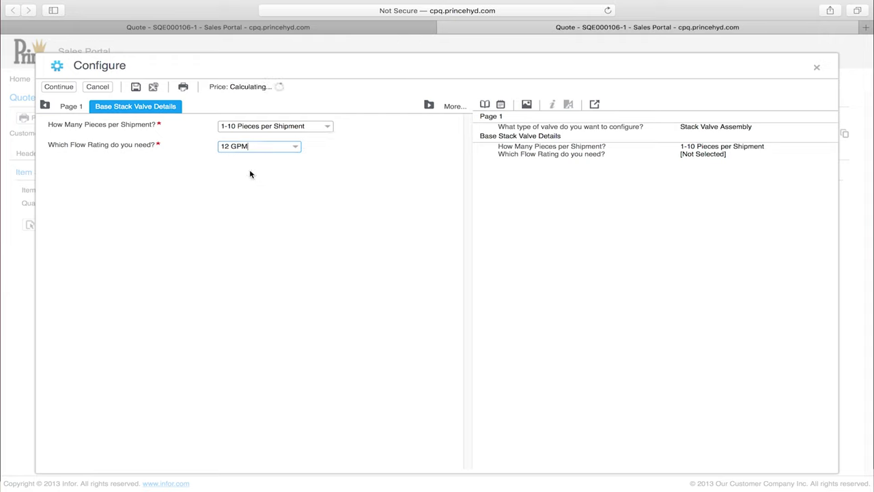
pyautogui.click(295, 234)
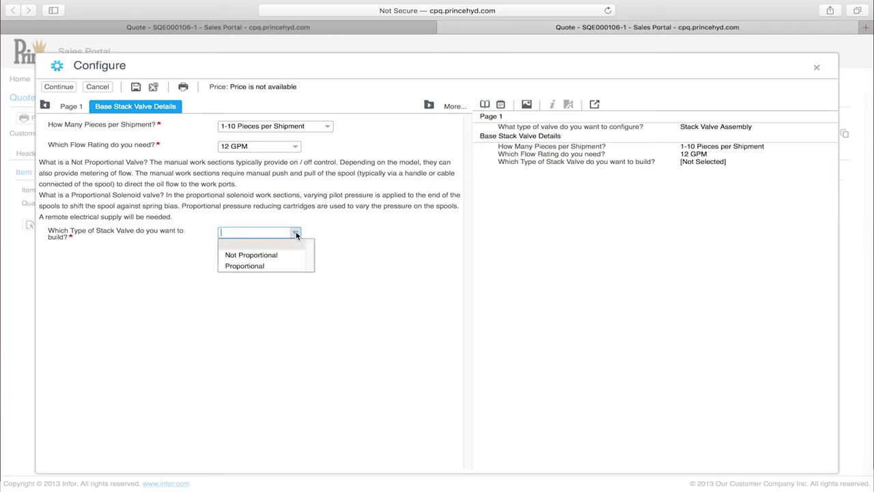
pyautogui.click(267, 256)
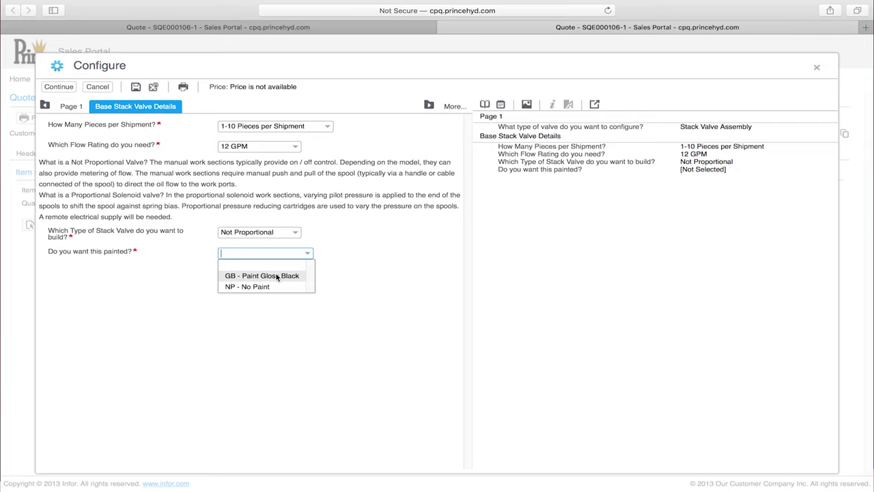
pyautogui.click(251, 277)
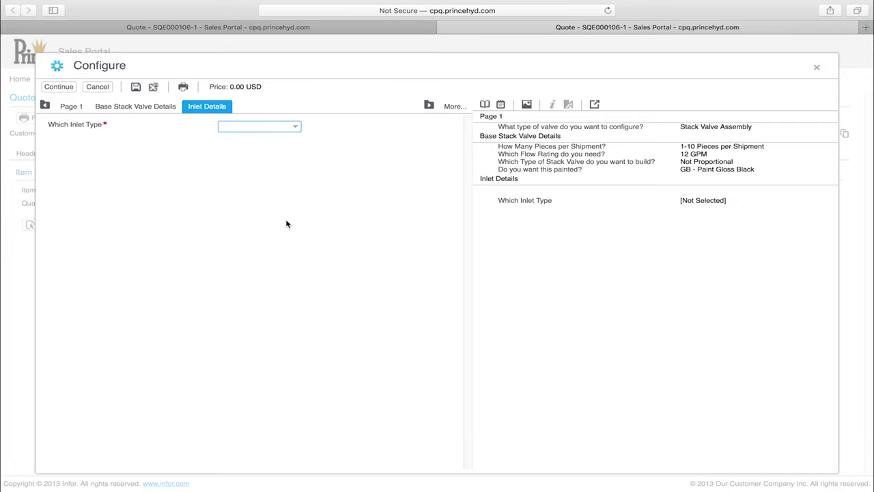
# Choose Standard Inlet, keep the #8 SAE port and 2,000 high-pressure relief, and continue.
pyautogui.click(297, 127)
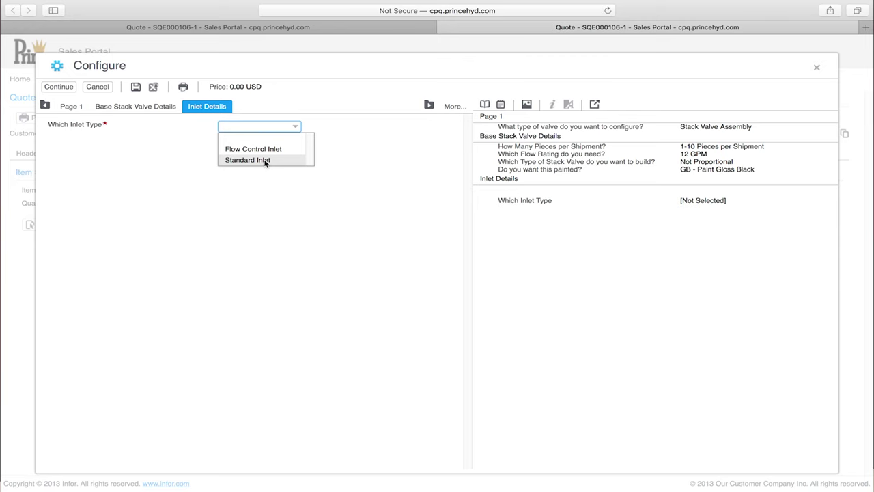
pyautogui.click(266, 161)
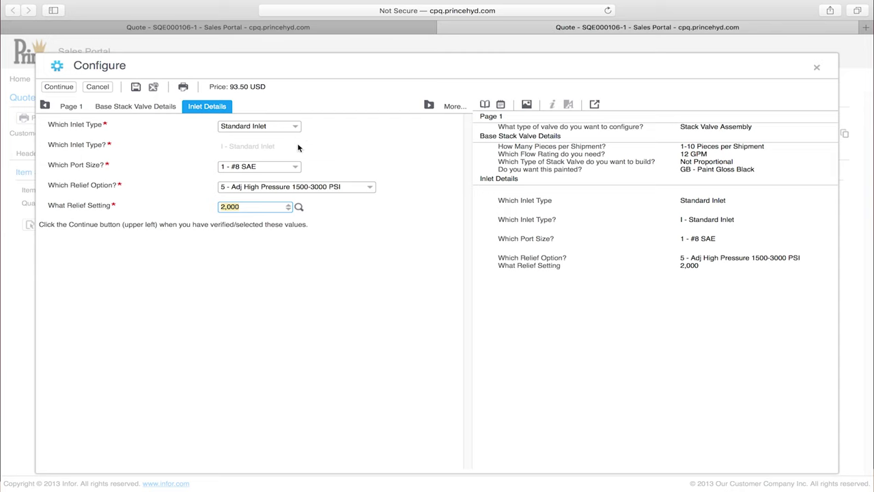
pyautogui.click(295, 166)
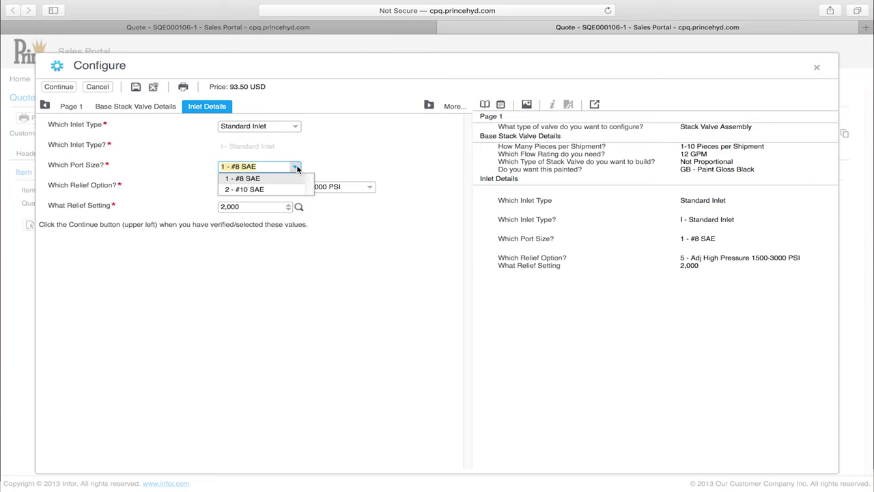
pyautogui.click(369, 187)
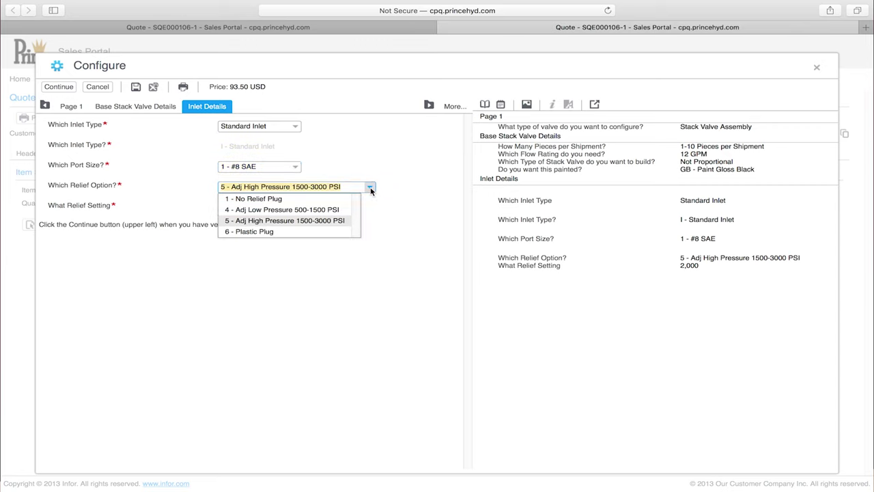
pyautogui.click(370, 188)
pyautogui.click(369, 188)
pyautogui.click(394, 204)
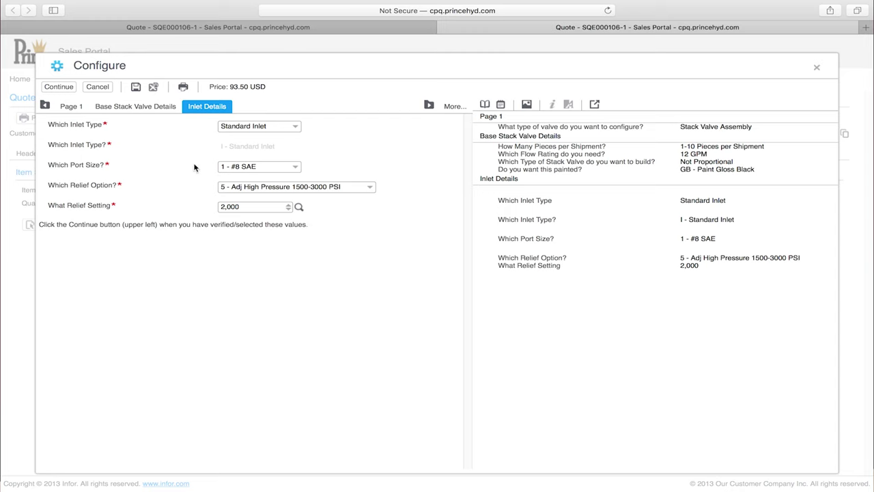
pyautogui.click(60, 87)
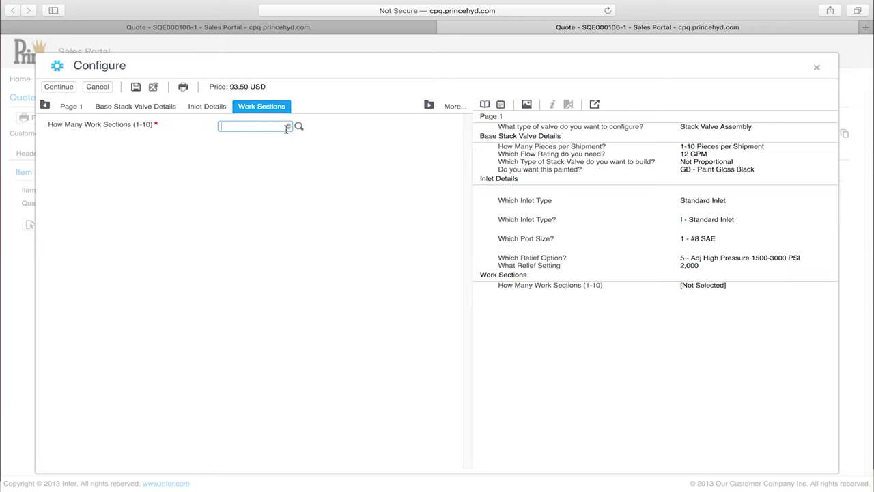
# Set the work section count to 1 and continue to the WorkSection1 page.
pyautogui.write('10')
pyautogui.press('Tab')
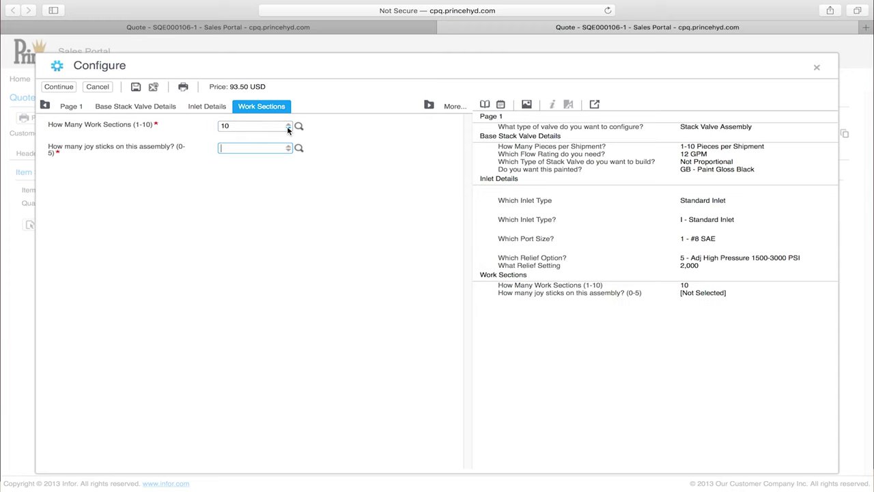
pyautogui.click(287, 129)
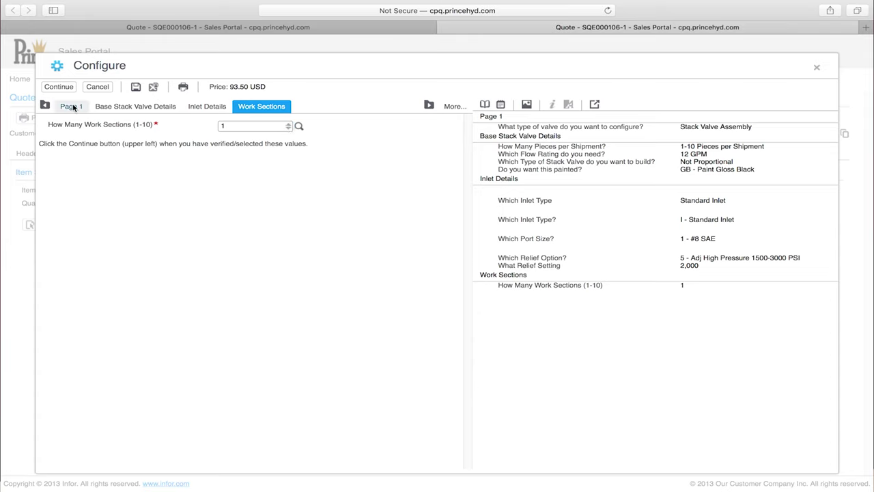
pyautogui.click(54, 90)
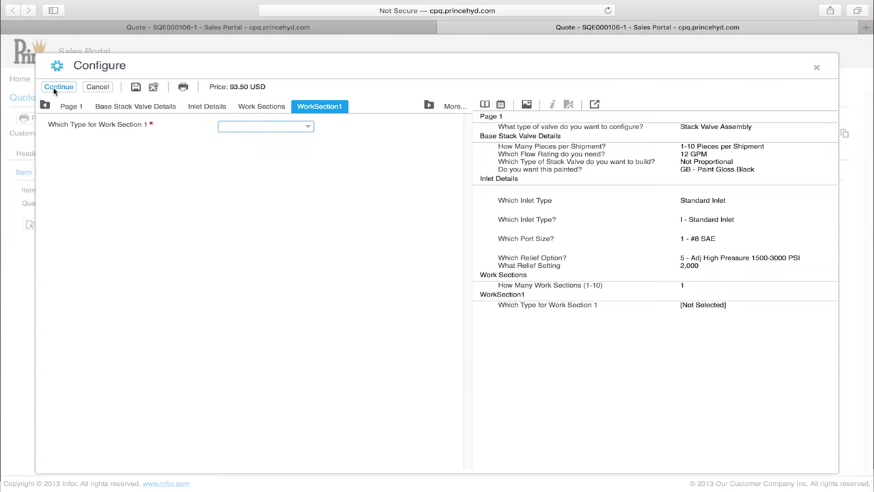
# Make Work Section 1 a Manual Work Section, keeping W - Standard type and #8 SAE ORB ports.
pyautogui.click(308, 127)
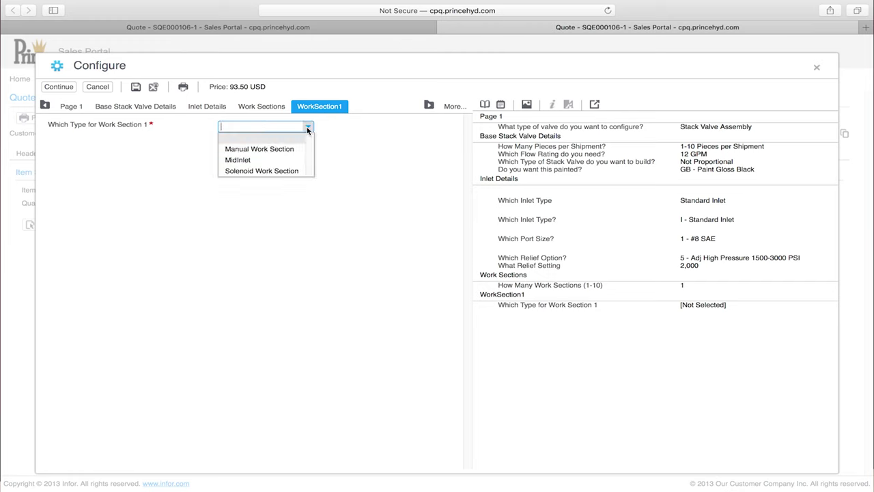
pyautogui.click(271, 148)
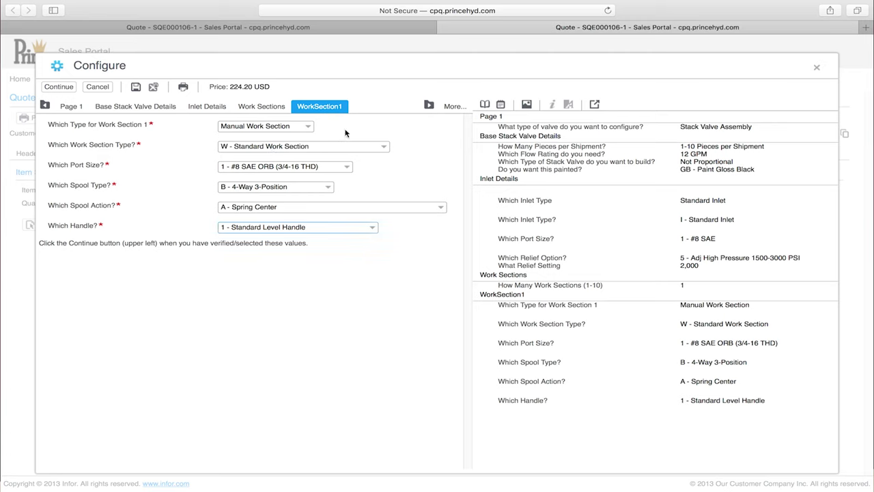
pyautogui.click(383, 147)
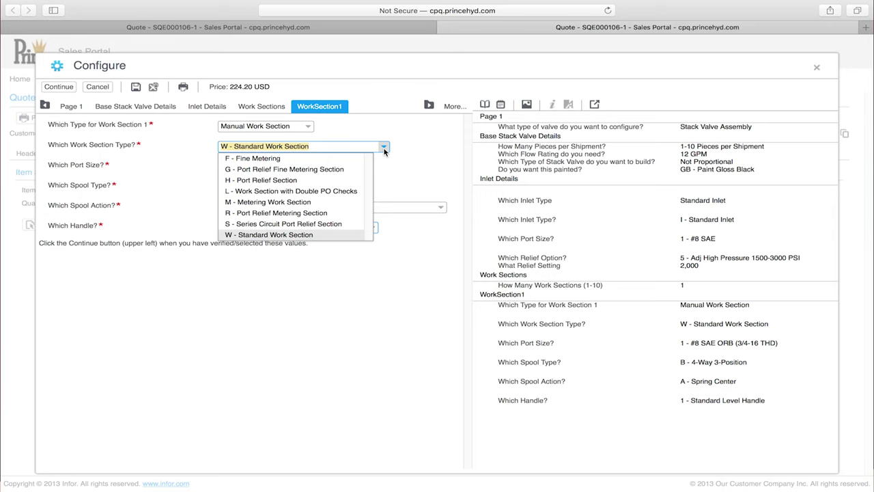
pyautogui.click(394, 162)
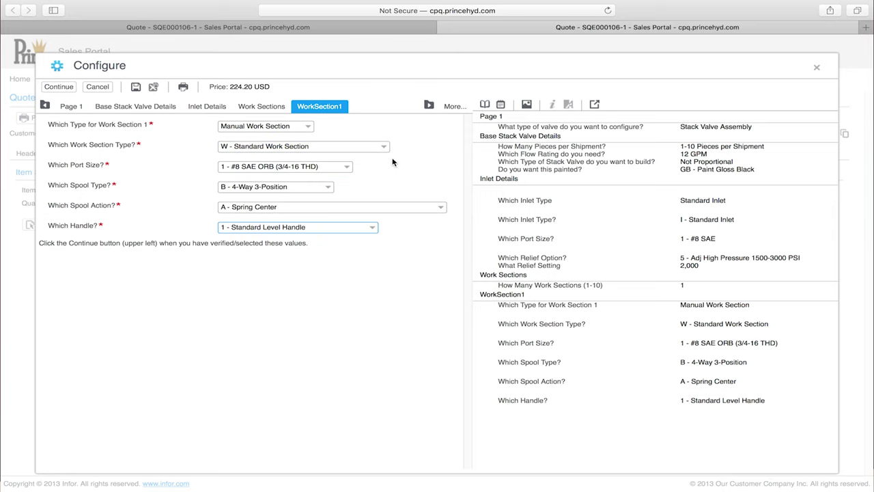
pyautogui.click(347, 168)
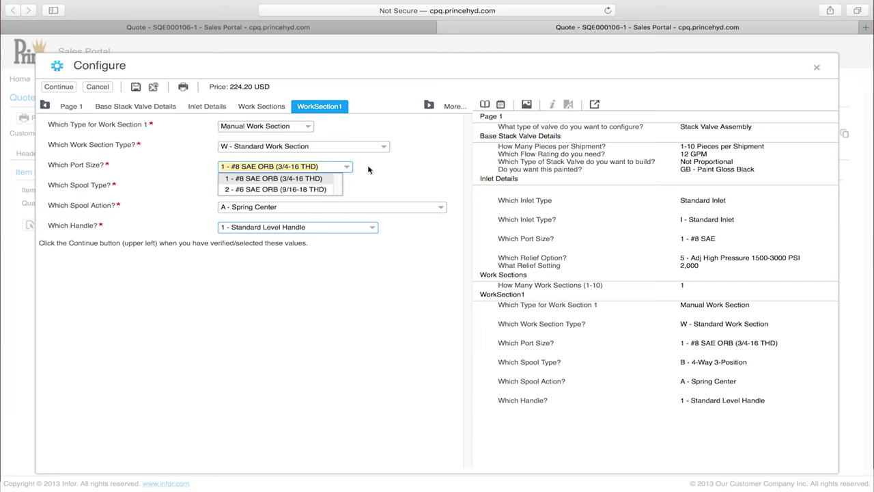
pyautogui.click(368, 167)
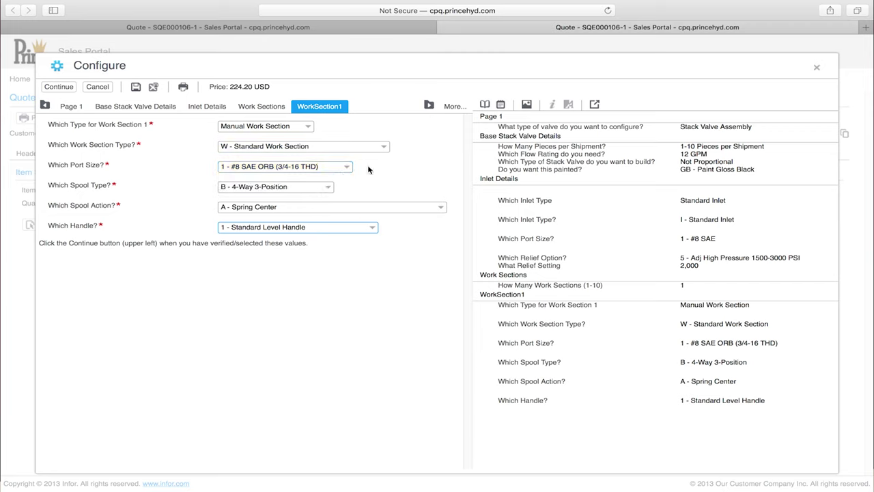
# Keep the A - Spring Center spool action and 1 - Standard Level Handle, then continue to outlets.
pyautogui.click(328, 188)
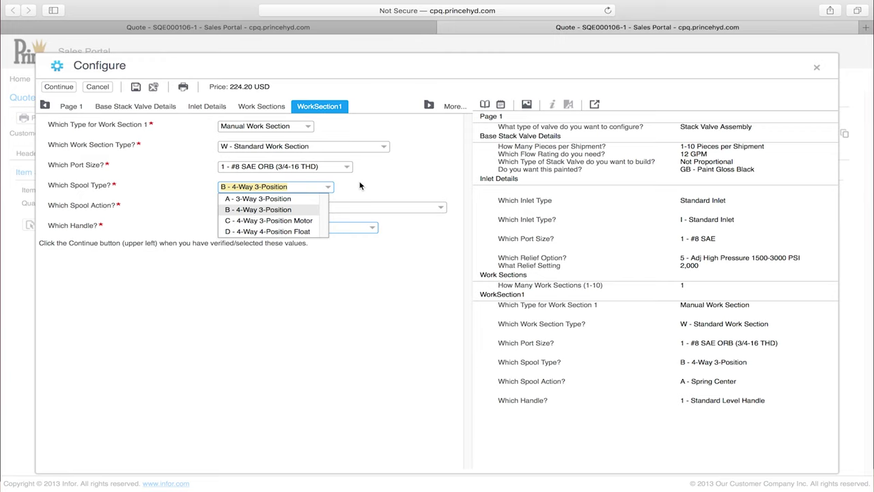
pyautogui.click(441, 208)
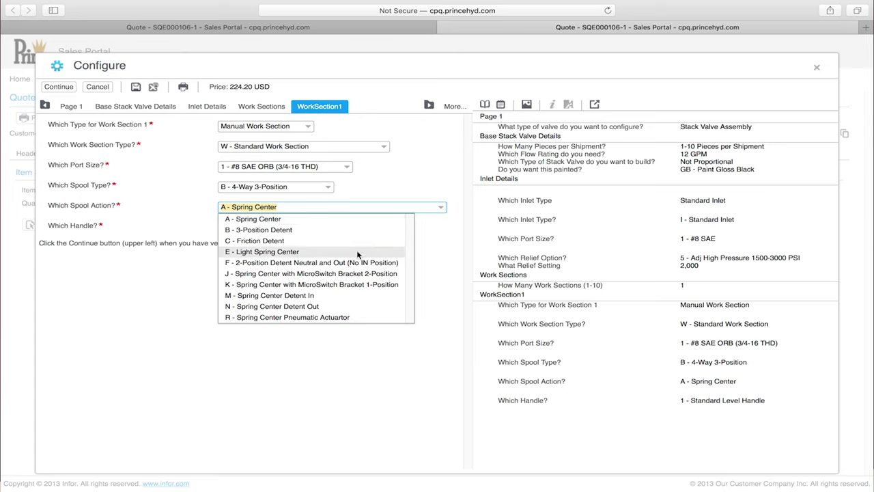
pyautogui.click(441, 231)
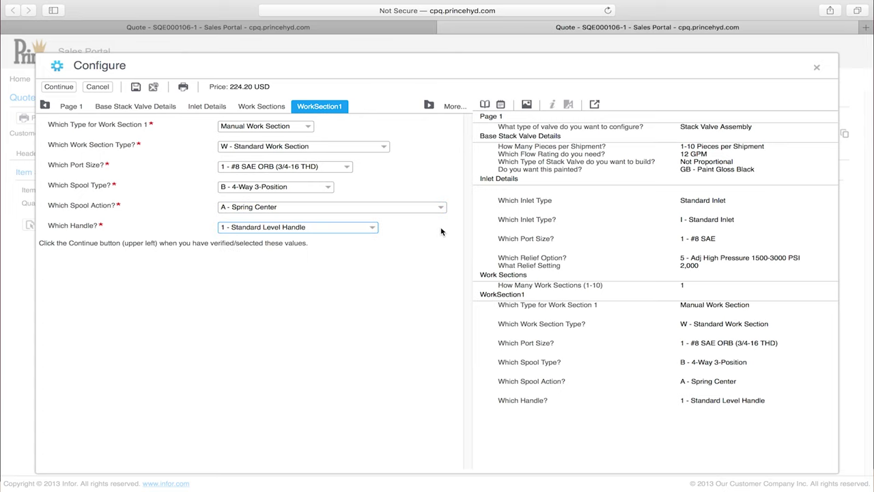
pyautogui.click(373, 228)
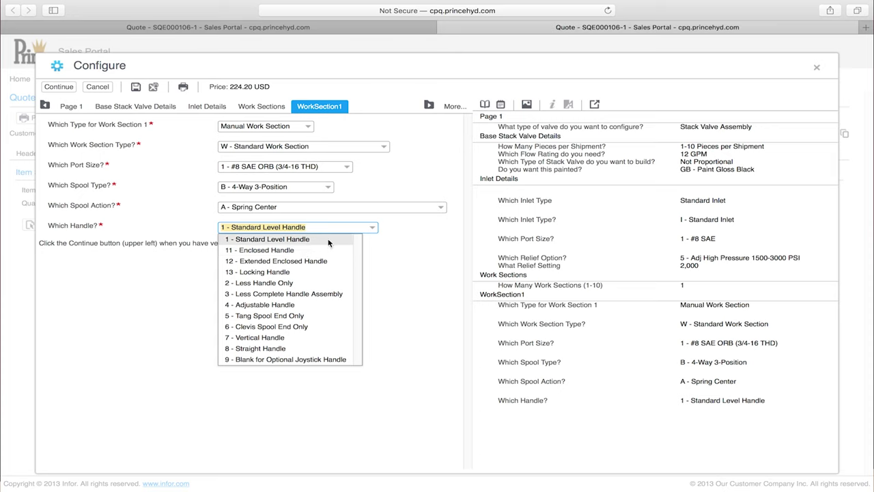
pyautogui.click(385, 246)
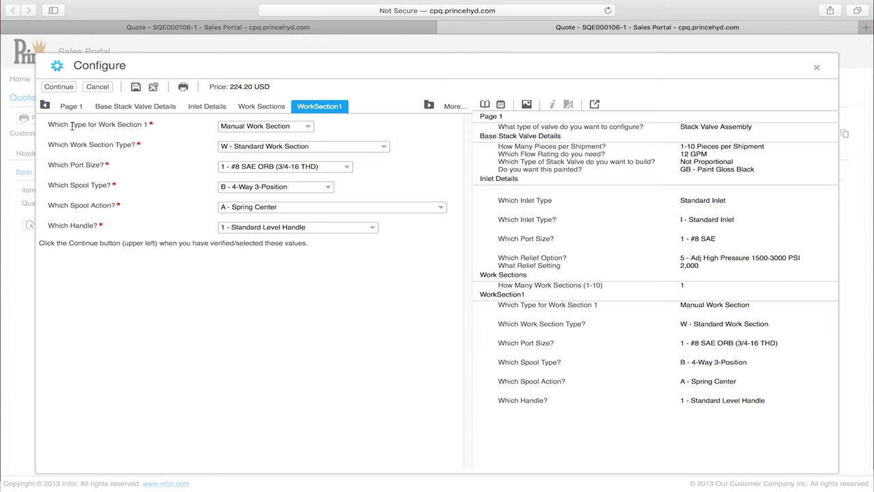
pyautogui.click(59, 87)
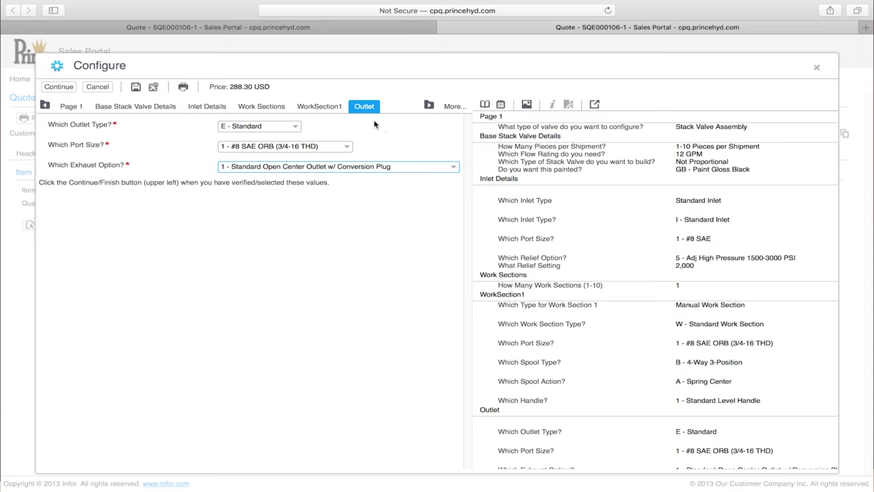
# Keep the E - Standard outlet type, default port size and standard open center exhaust.
pyautogui.click(295, 127)
pyautogui.click(333, 124)
pyautogui.click(347, 147)
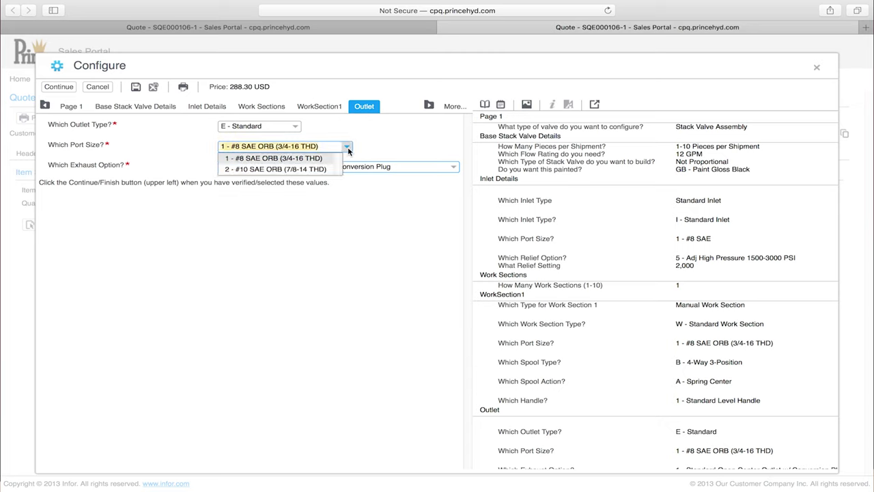
pyautogui.click(372, 147)
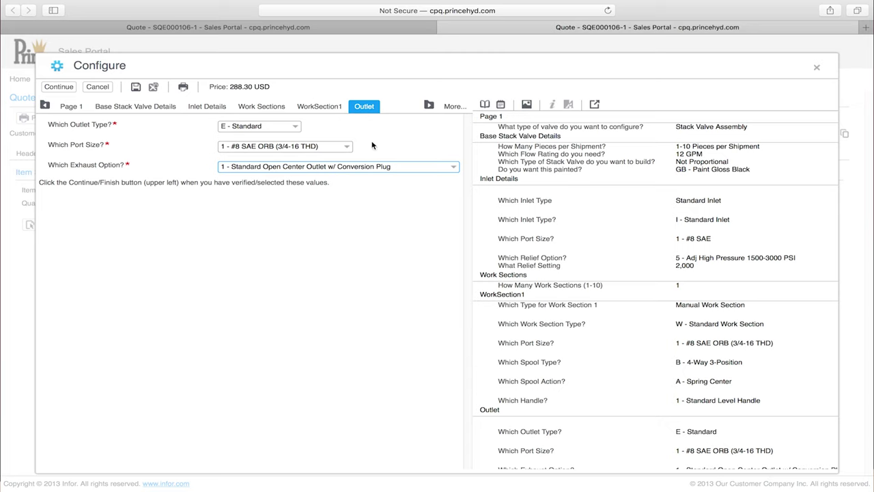
pyautogui.click(452, 168)
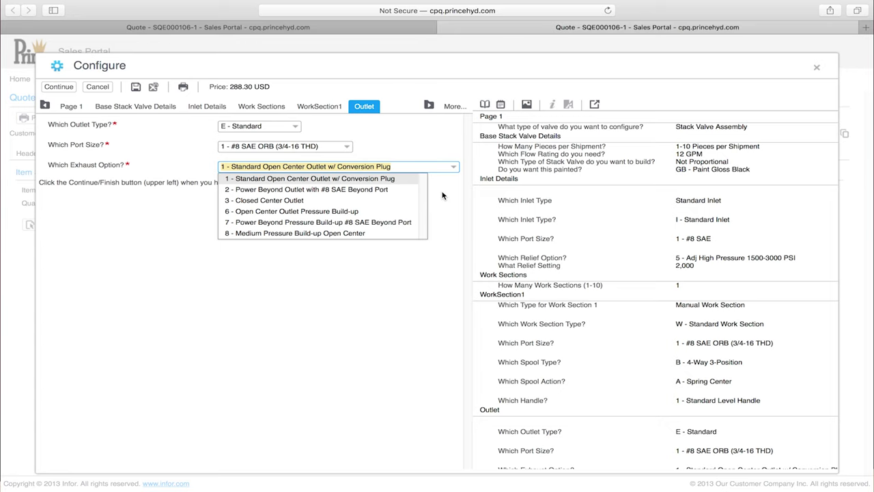
pyautogui.click(442, 196)
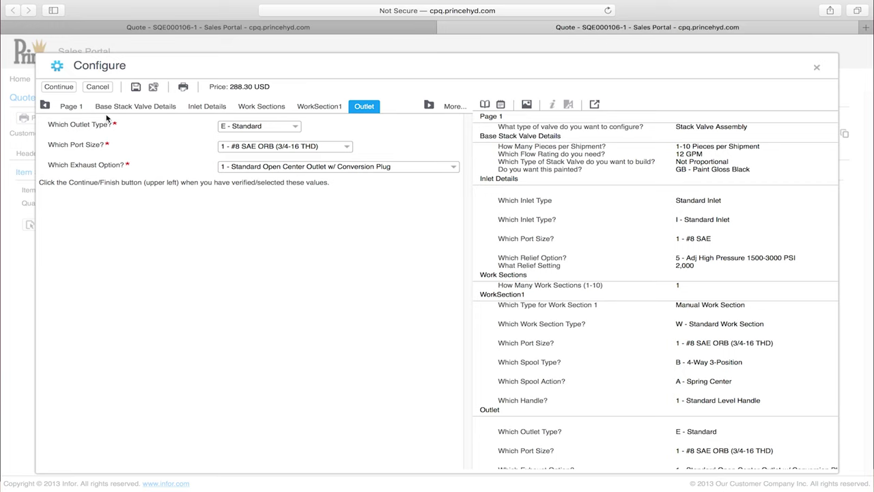
# Confirm the outlet choices at 400.30 USD and finish the valve configuration.
pyautogui.click(61, 88)
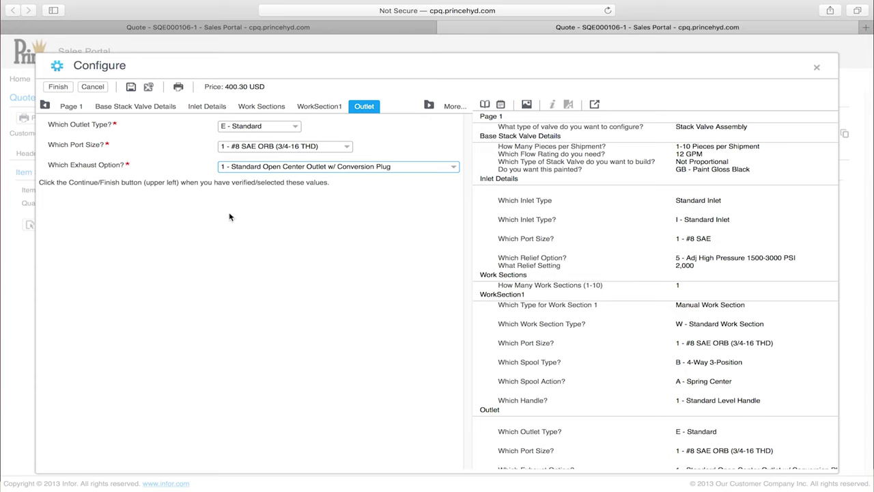
pyautogui.click(59, 87)
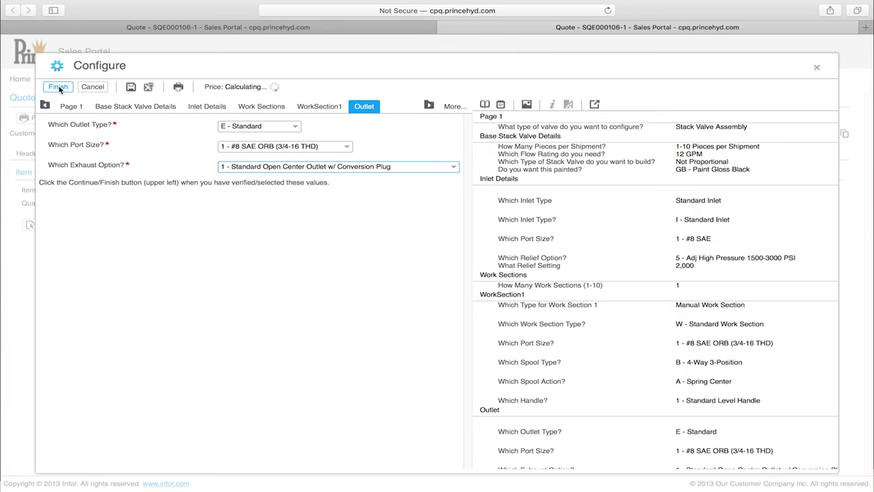
pyautogui.click(58, 86)
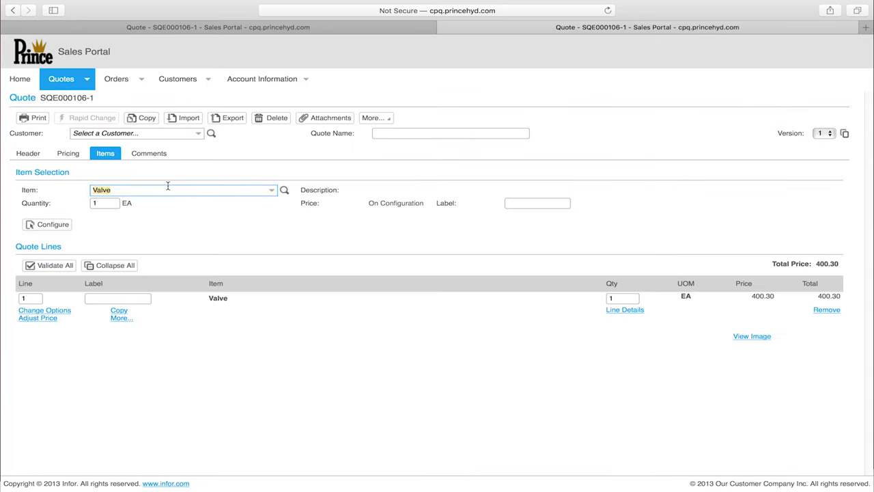